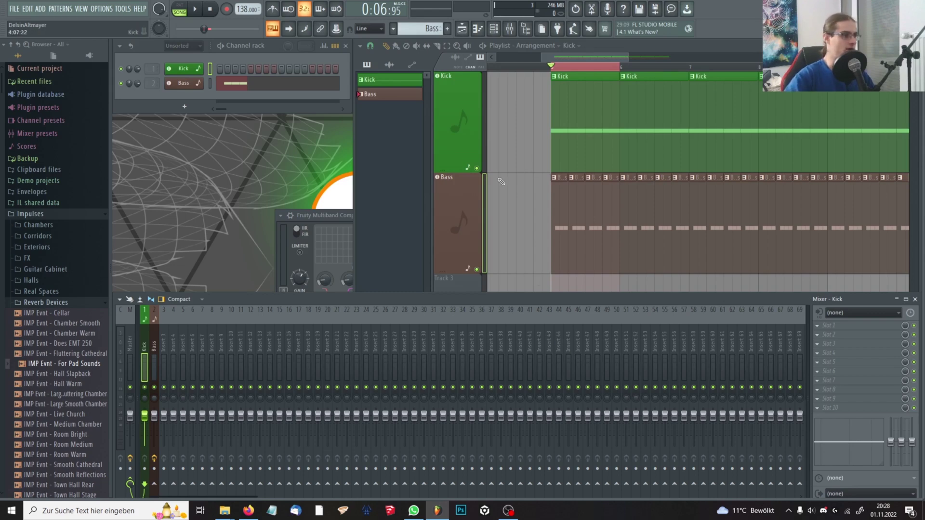
- Load PSYSCOPE into FX slot 1 of mixer Insert 3 and position its scope window clear of the Bass track
{"action": "left_click", "coordinate": [164, 357]}
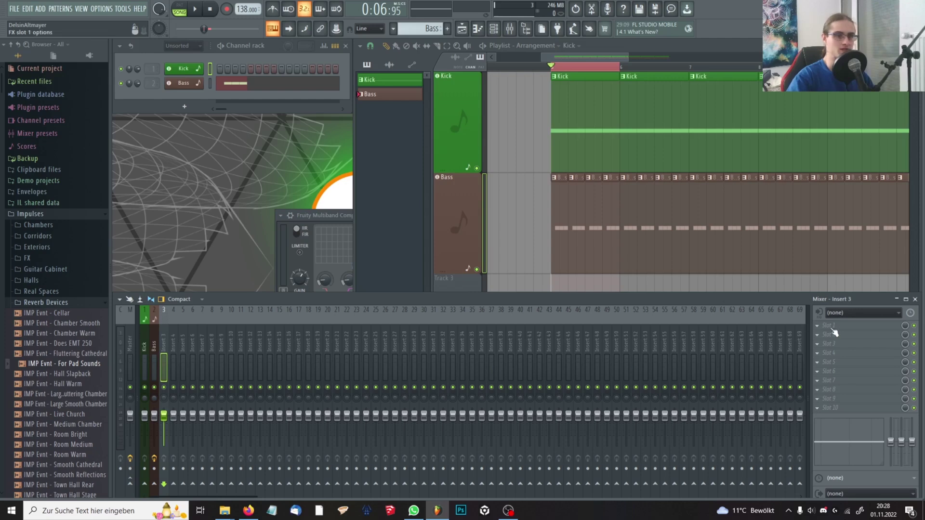
{"action": "left_click", "coordinate": [828, 326]}
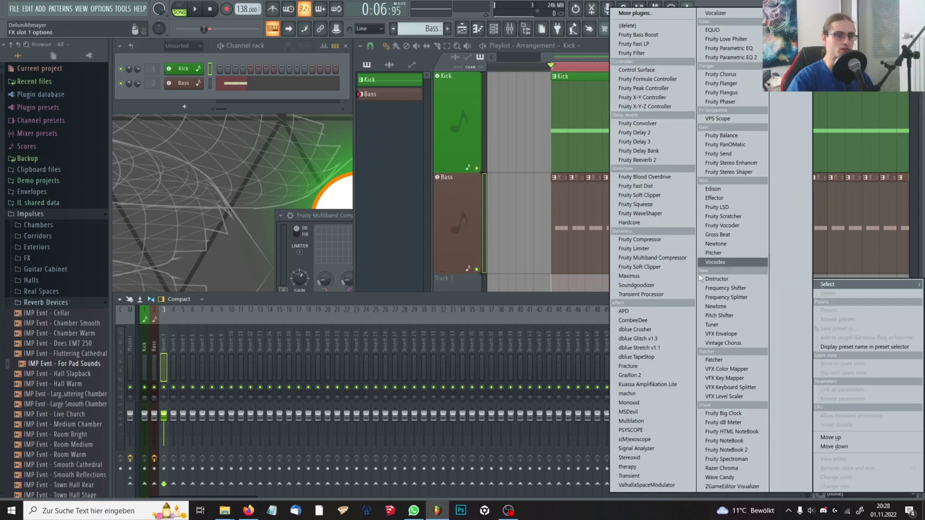
{"action": "left_click", "coordinate": [655, 429]}
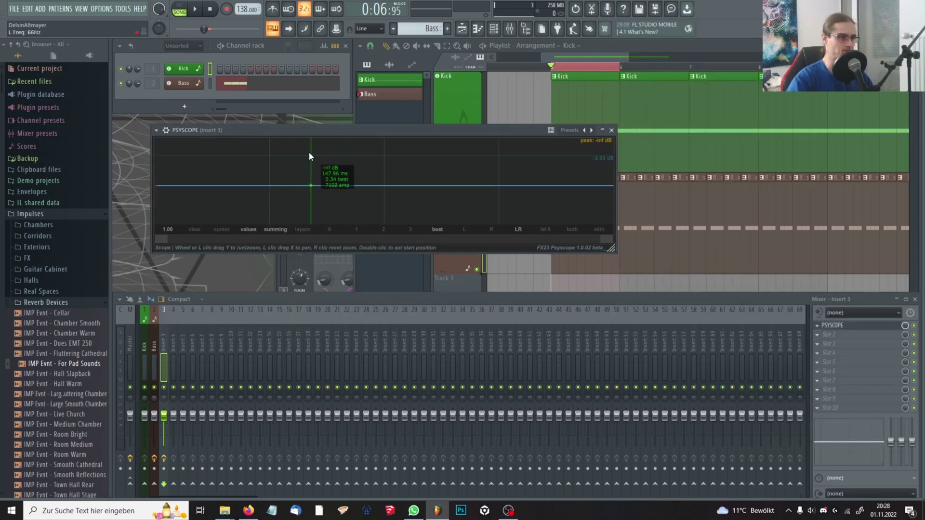
{"action": "left_click_drag", "start_coordinate": [293, 132], "coordinate": [369, 155]}
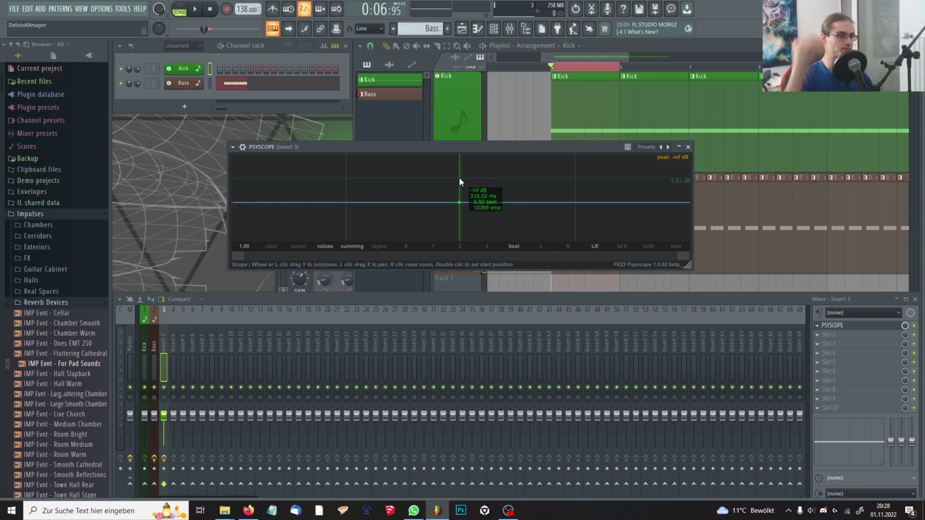
{"action": "left_click_drag", "start_coordinate": [460, 148], "coordinate": [405, 218]}
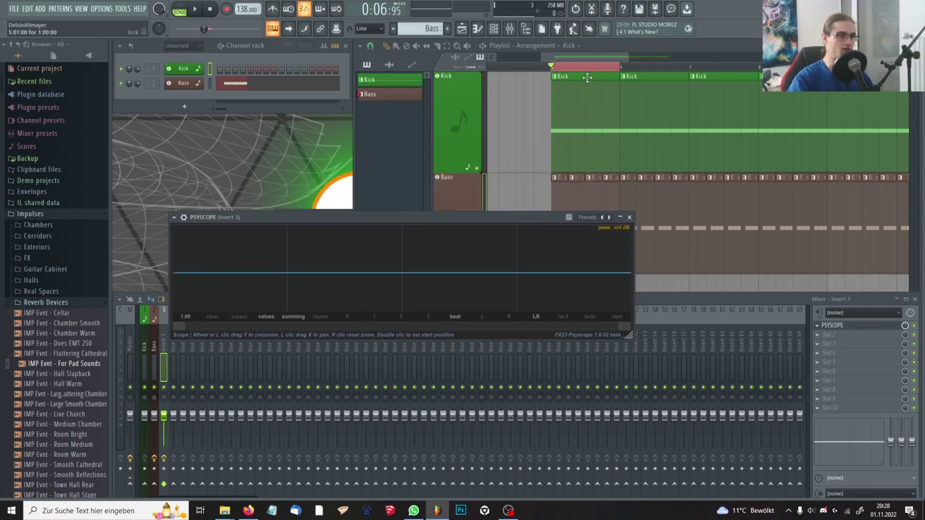
{"action": "left_click", "coordinate": [587, 77]}
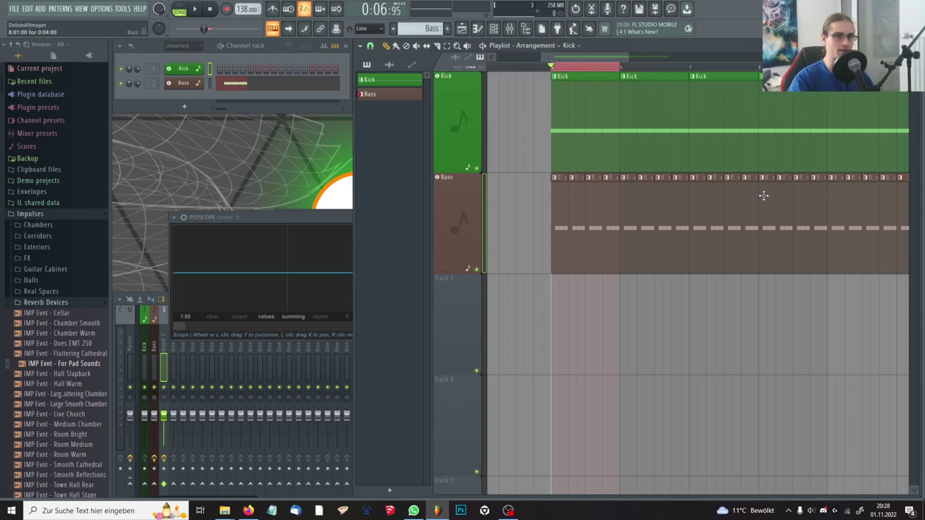
{"action": "left_click", "coordinate": [184, 68]}
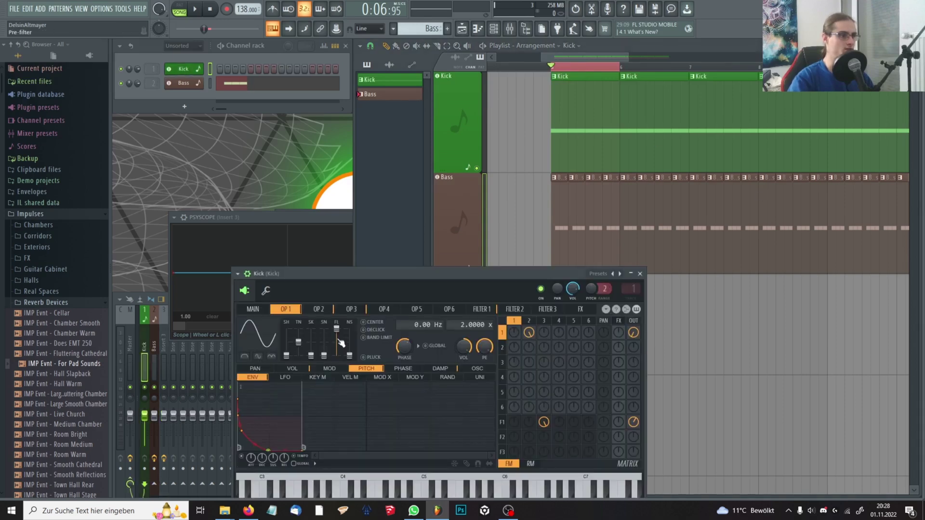
{"action": "left_click_drag", "start_coordinate": [322, 274], "coordinate": [407, 187]}
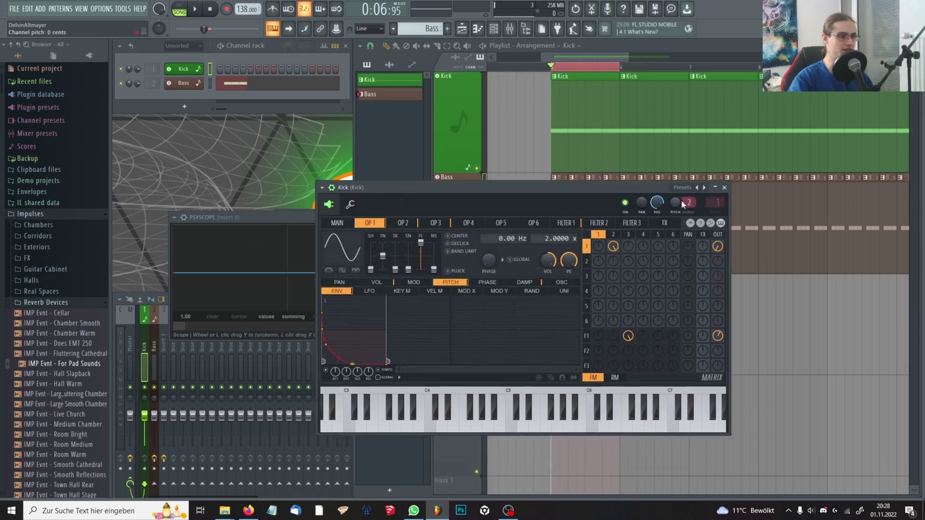
{"action": "left_click", "coordinate": [724, 187]}
{"action": "left_click_drag", "start_coordinate": [333, 220], "coordinate": [425, 176]}
- Play the project briefly, maximise the mixer to show all inserts, and reposition the PSYSCOPE window
{"action": "left_click_drag", "start_coordinate": [490, 173], "coordinate": [446, 168]}
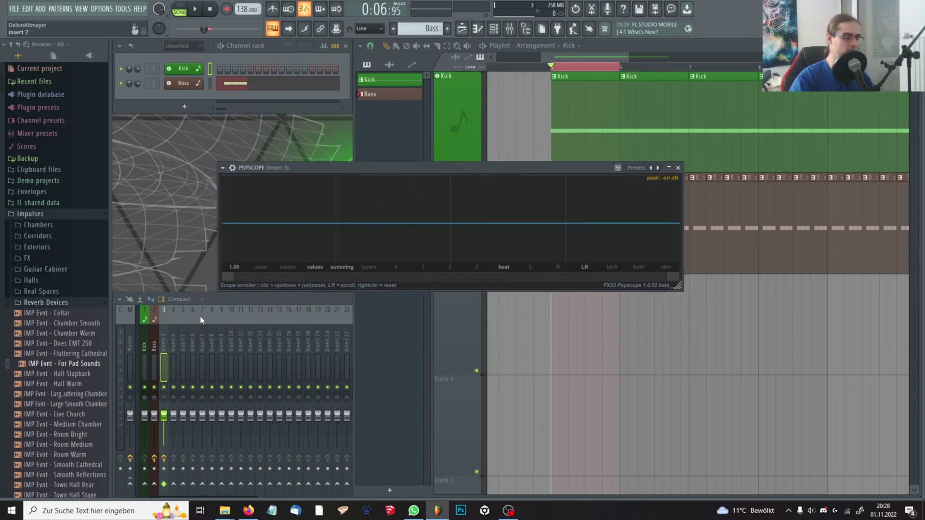
{"action": "key", "text": "space"}
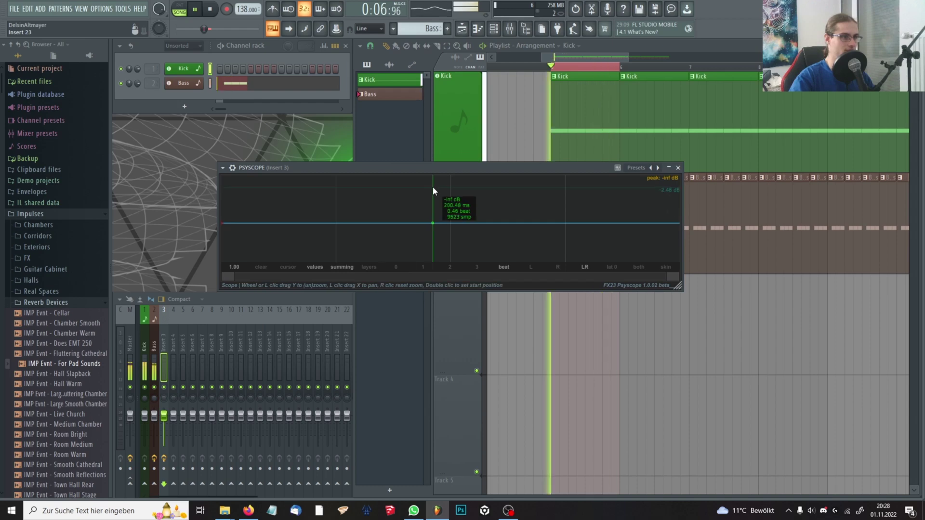
{"action": "double_click", "coordinate": [260, 299]}
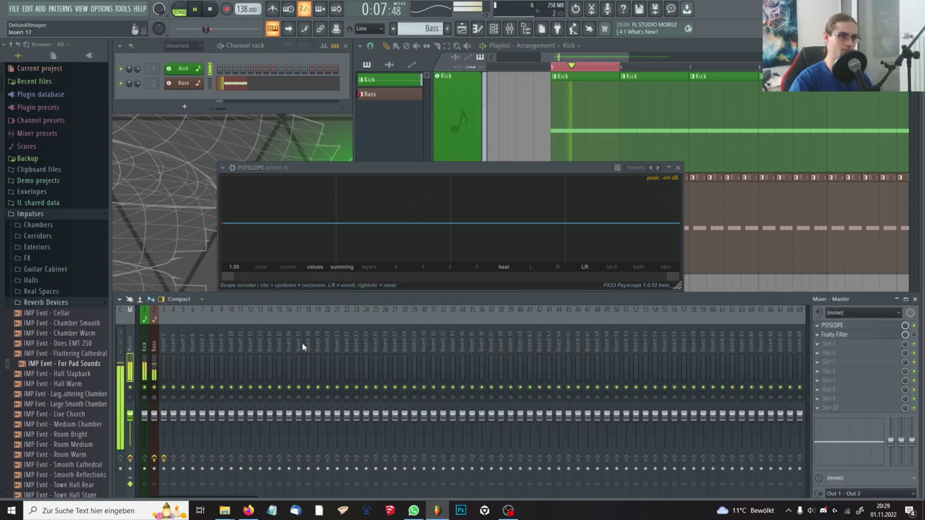
{"action": "key", "text": "space"}
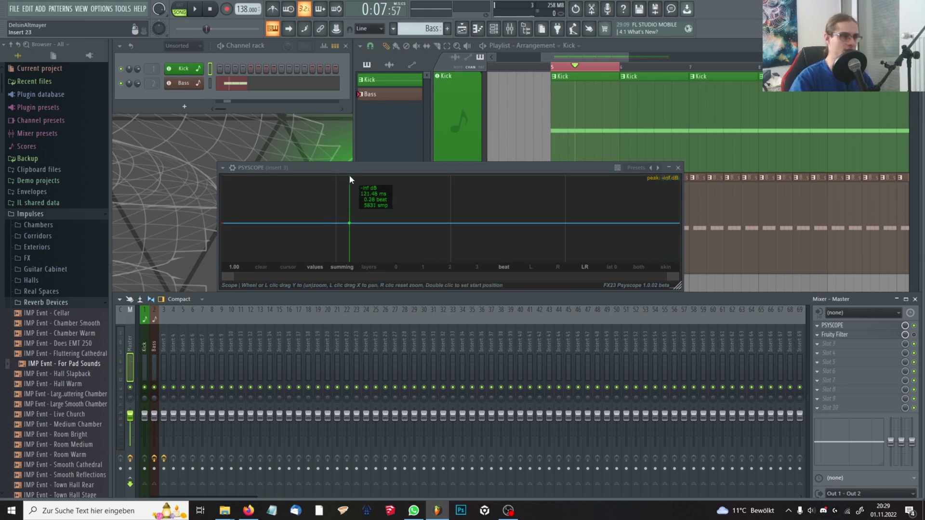
{"action": "left_click_drag", "start_coordinate": [337, 167], "coordinate": [385, 162]}
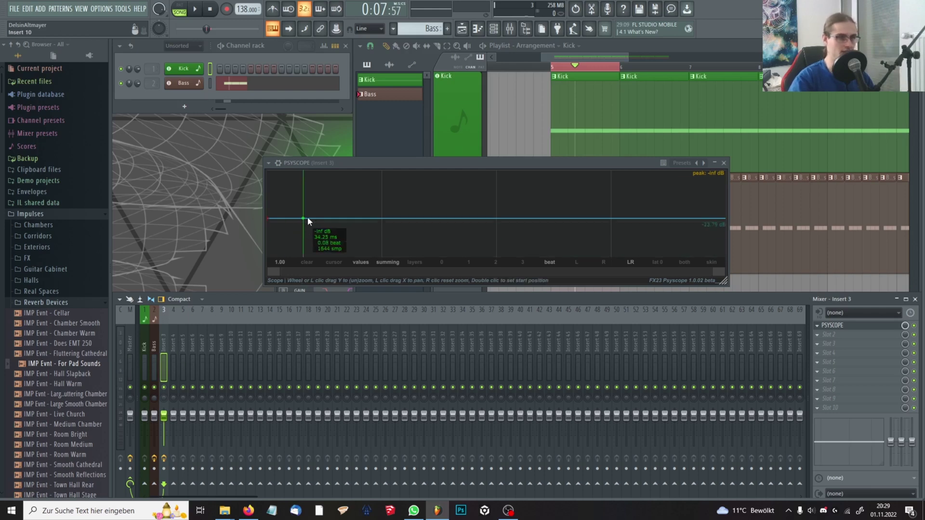
{"action": "left_click_drag", "start_coordinate": [391, 164], "coordinate": [371, 152]}
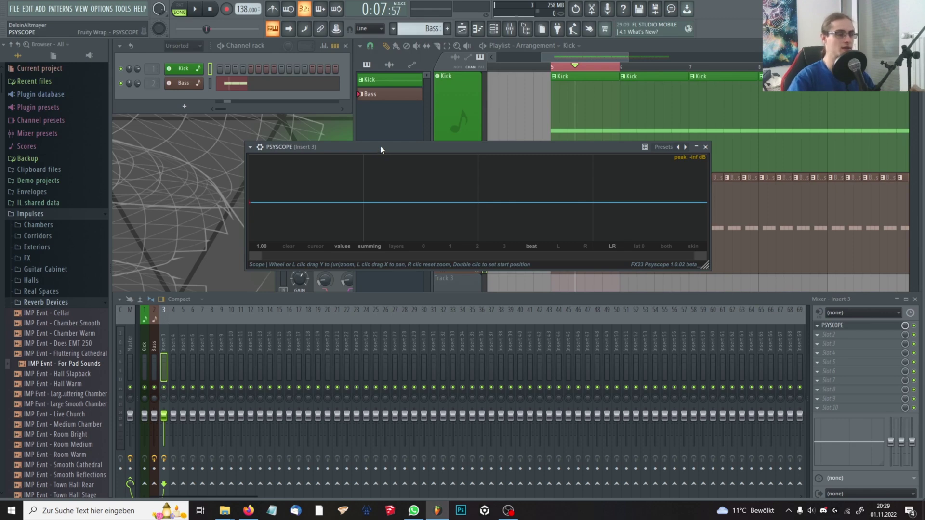
- Rename mixer Insert 3 to 'Psyscope'
{"action": "left_click", "coordinate": [147, 358]}
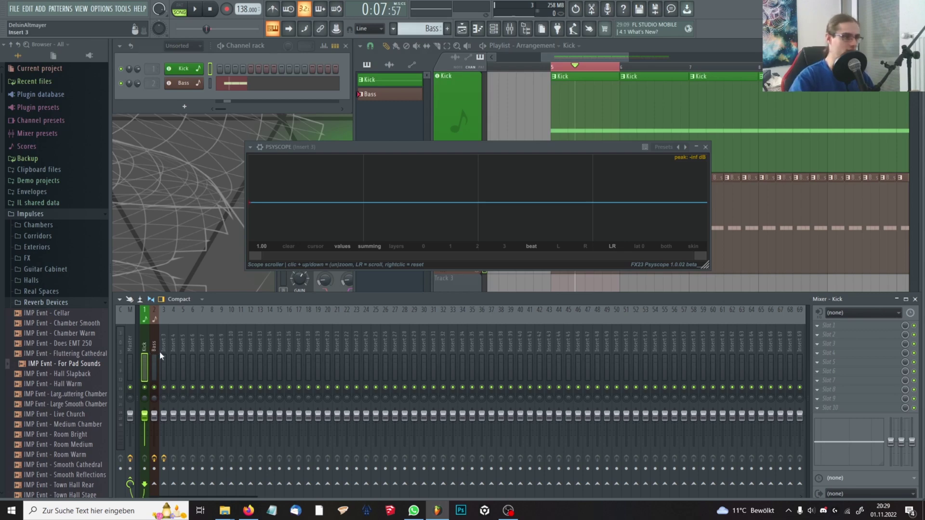
{"action": "left_click", "coordinate": [153, 357]}
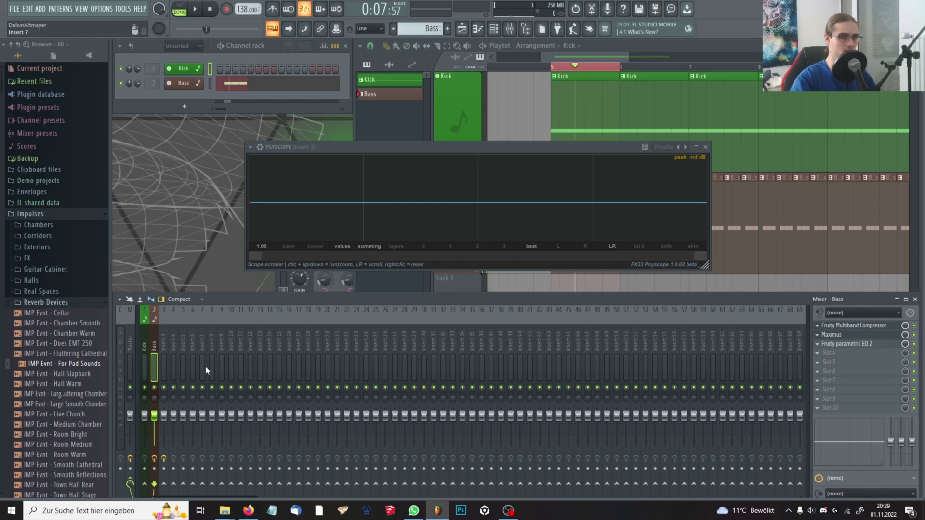
{"action": "left_click", "coordinate": [147, 343]}
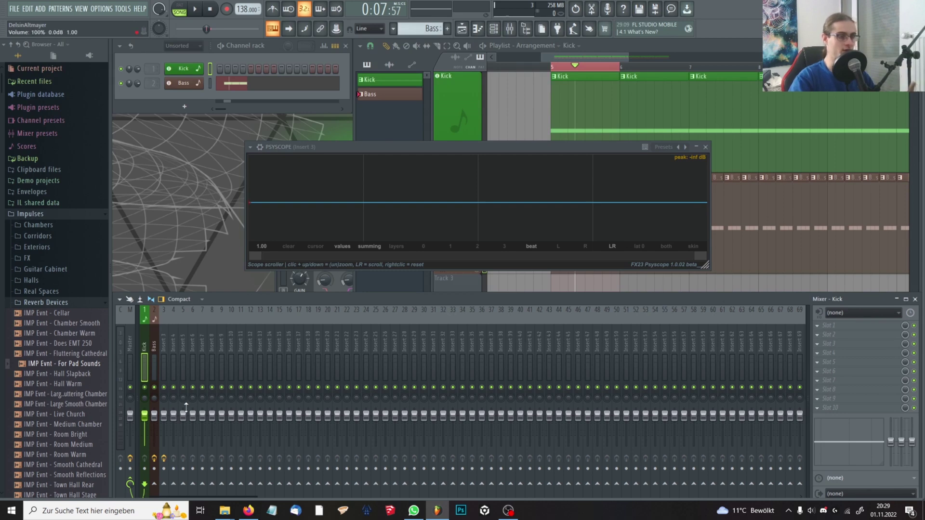
{"action": "right_click", "coordinate": [165, 342]}
{"action": "left_click", "coordinate": [172, 350]}
{"action": "type", "text": "Ps"}
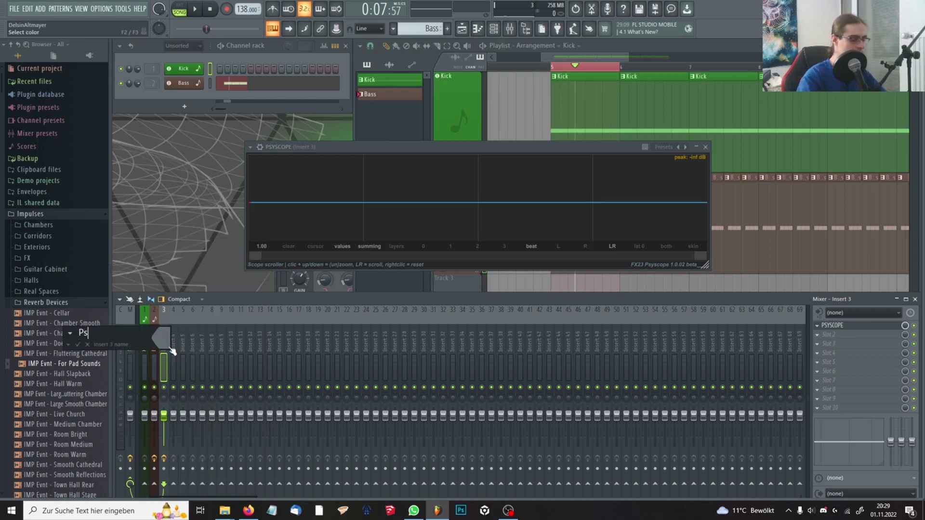
{"action": "type", "text": "yscope"}
{"action": "key", "text": "Return"}
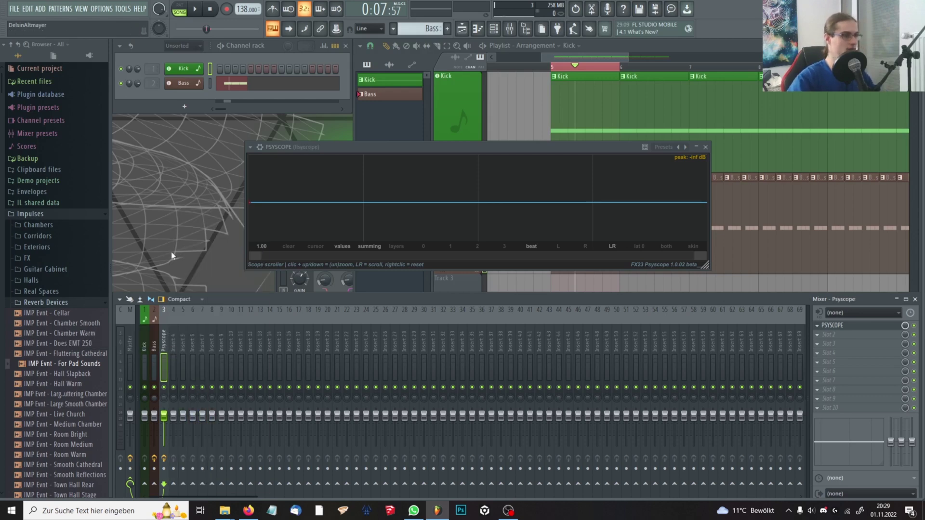
- Sidechain the Bass track into Psyscope and send the Kick track to it
{"action": "left_click", "coordinate": [153, 371]}
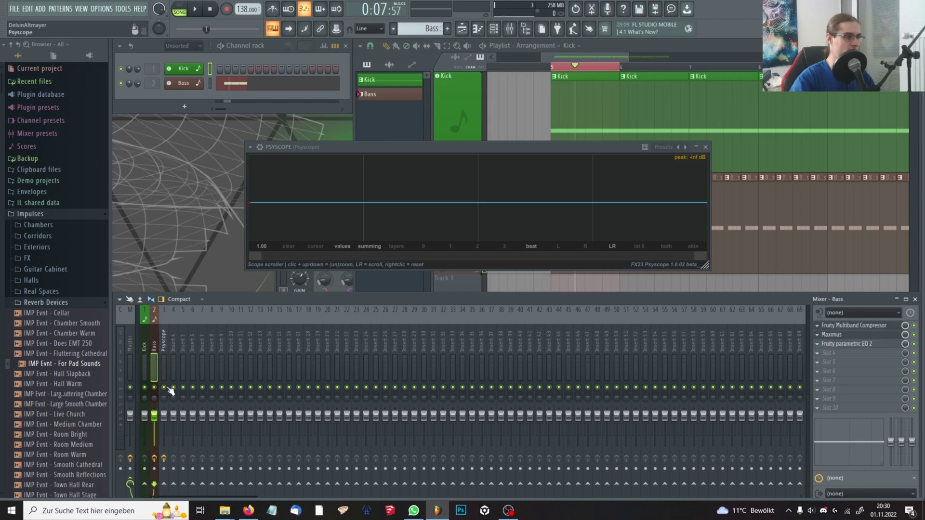
{"action": "right_click", "coordinate": [164, 484]}
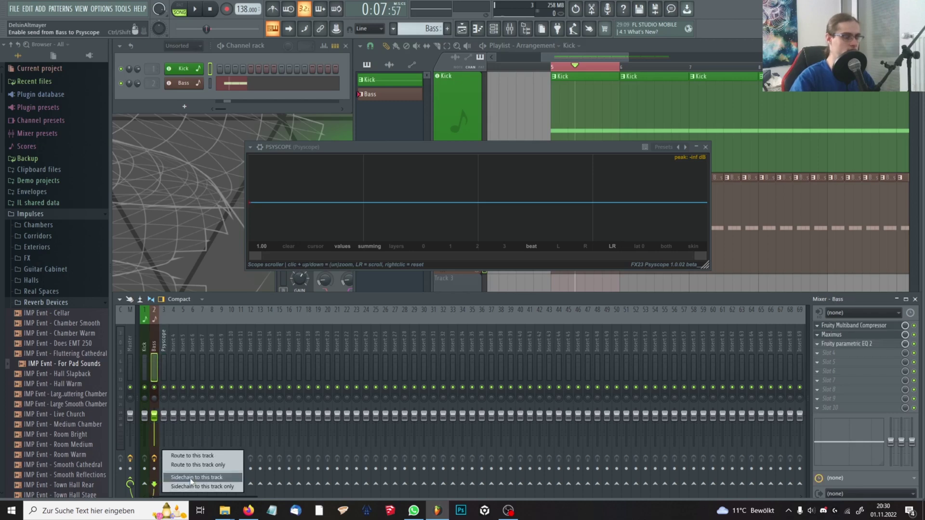
{"action": "left_click", "coordinate": [191, 477]}
{"action": "left_click", "coordinate": [144, 366]}
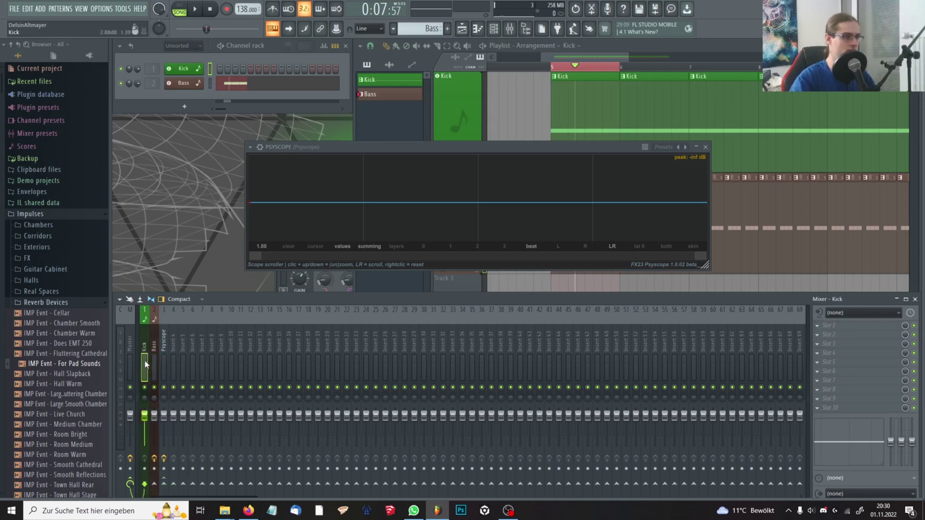
{"action": "left_click", "coordinate": [164, 483]}
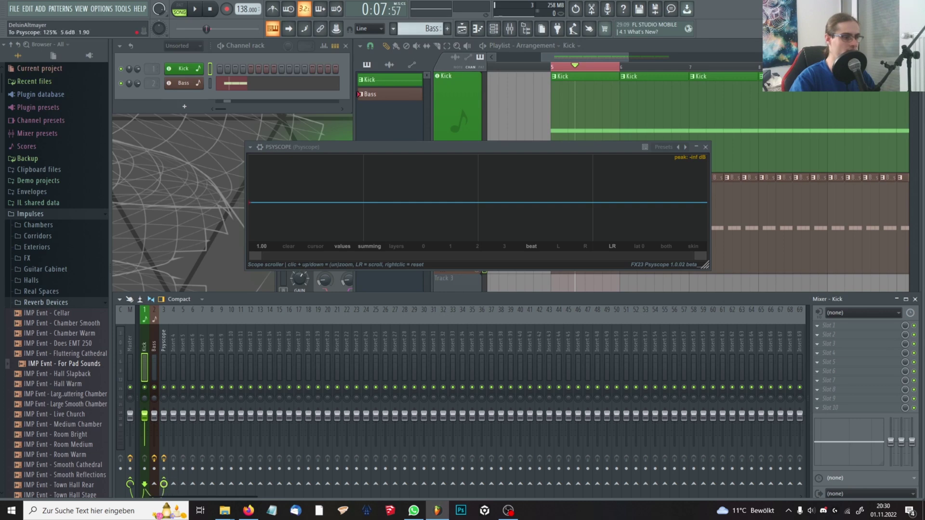
{"action": "scroll", "coordinate": [164, 482], "scroll_direction": "down", "scroll_amount": 2}
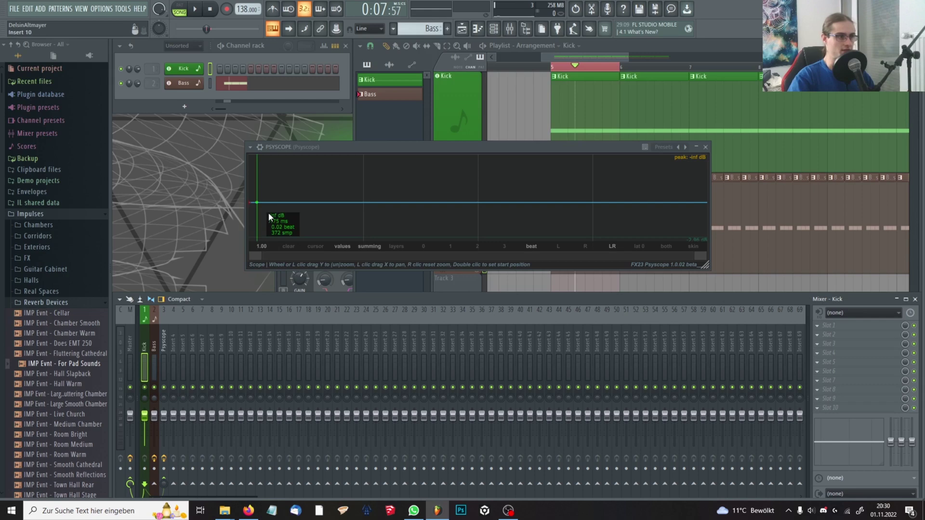
- Open Psyscope's wrapper processing settings and clear the sidechain index for input 1
{"action": "left_click_drag", "start_coordinate": [349, 145], "coordinate": [312, 149]}
{"action": "left_click", "coordinate": [223, 150]}
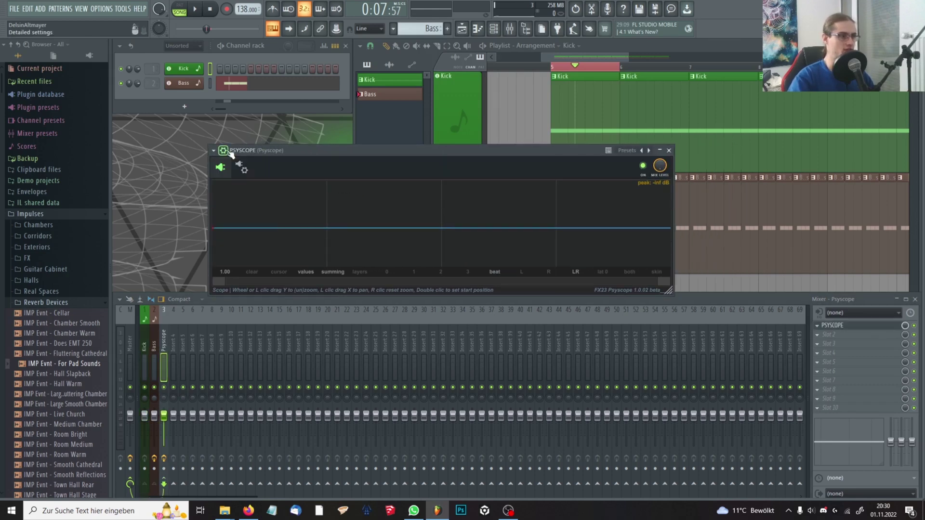
{"action": "left_click", "coordinate": [242, 167]}
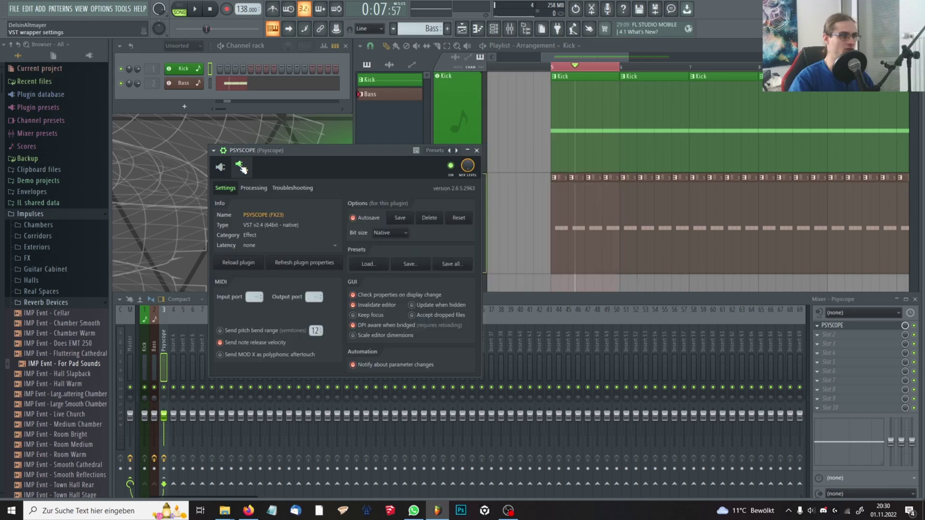
{"action": "left_click", "coordinate": [254, 188]}
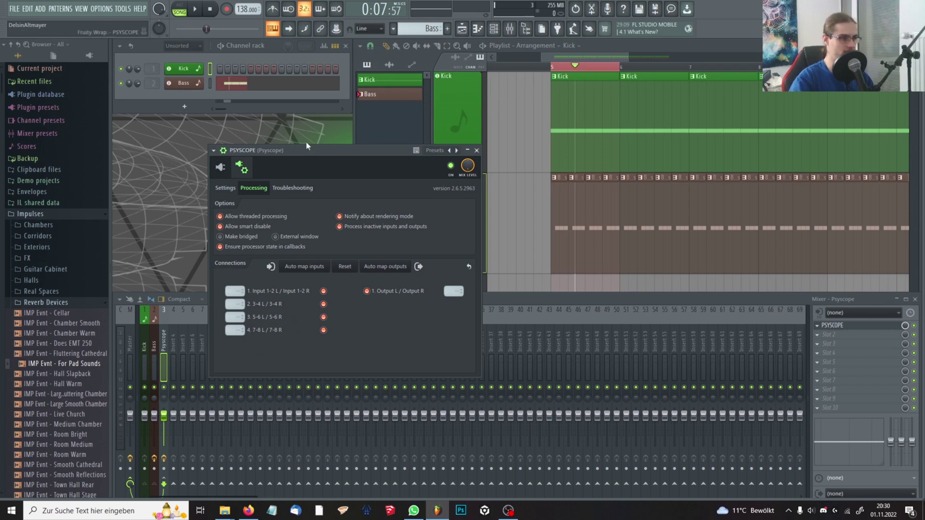
{"action": "left_click_drag", "start_coordinate": [305, 149], "coordinate": [422, 144]}
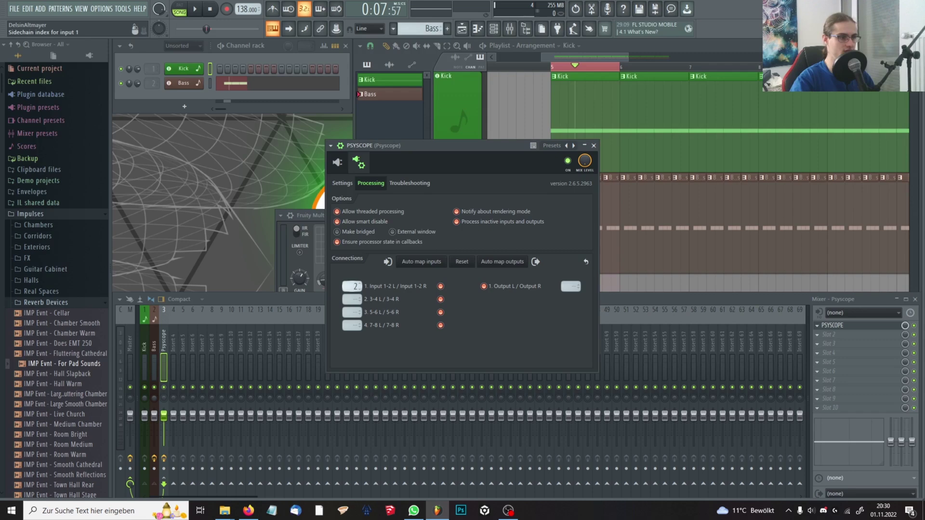
{"action": "left_click_drag", "start_coordinate": [351, 286], "coordinate": [336, 301]}
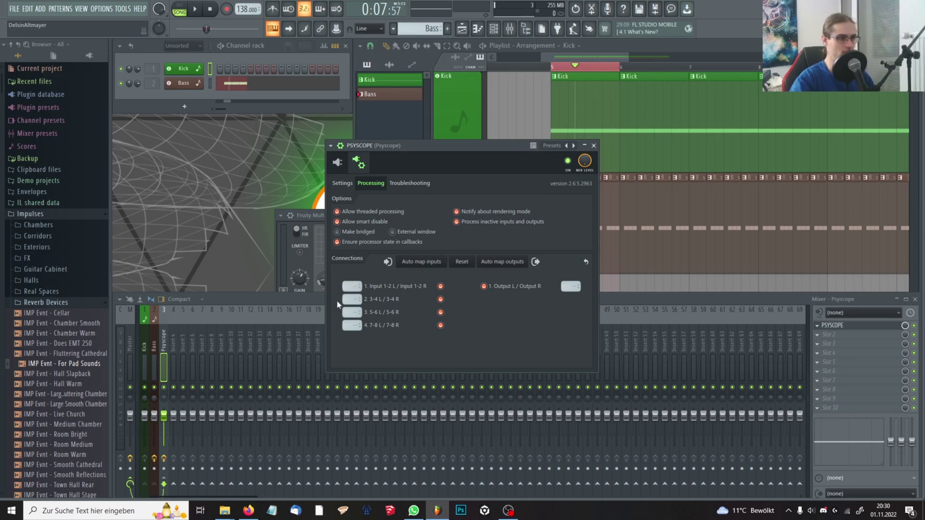
- Assign Psyscope Input 1-2 to track 1 (Kick) and Input 3-4 to track 2 (Bass)
{"action": "left_click", "coordinate": [154, 364]}
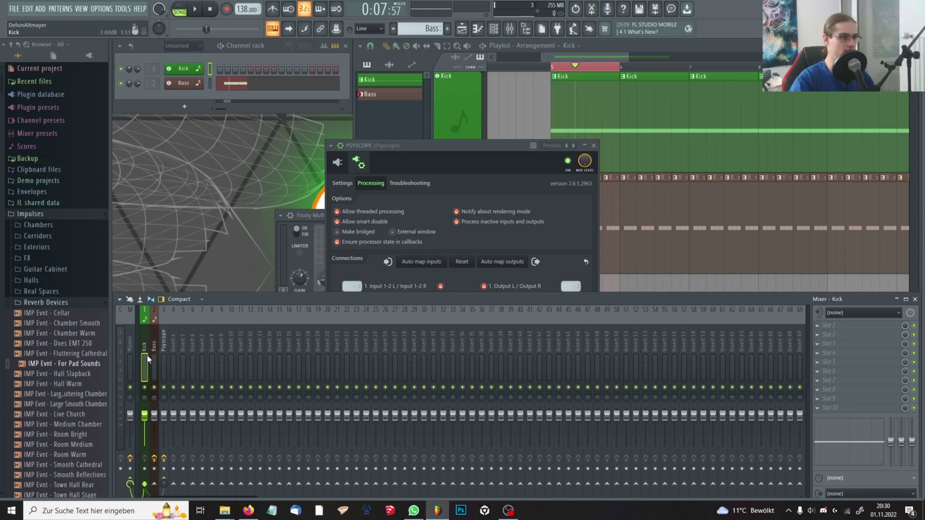
{"action": "left_click", "coordinate": [164, 356]}
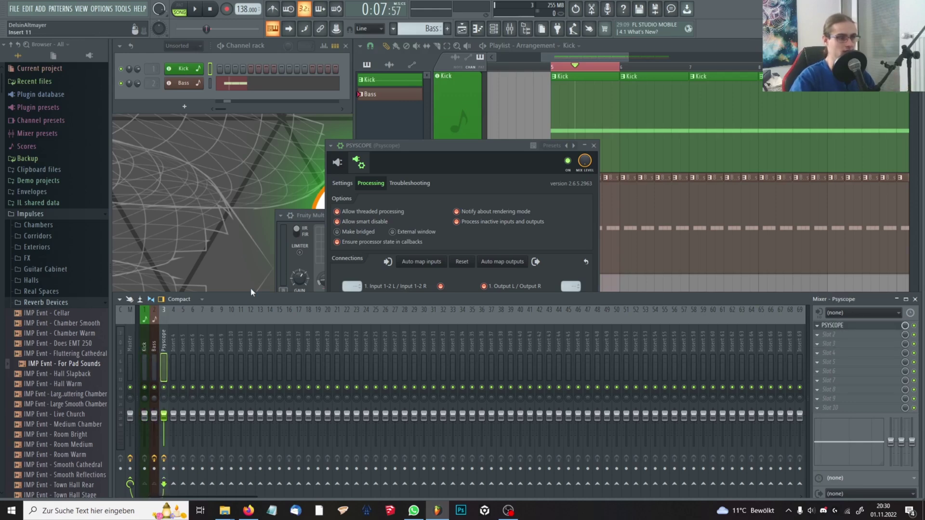
{"action": "left_click_drag", "start_coordinate": [426, 147], "coordinate": [423, 114]}
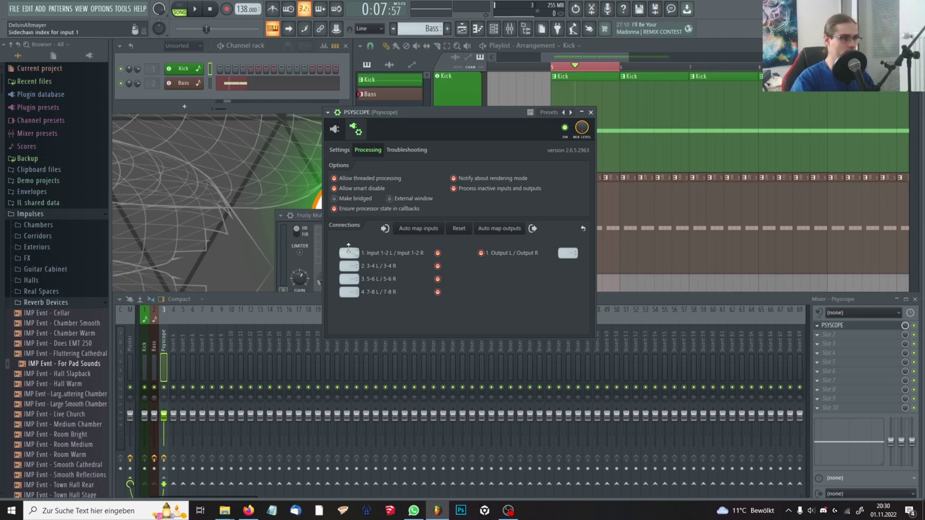
{"action": "left_click", "coordinate": [348, 252]}
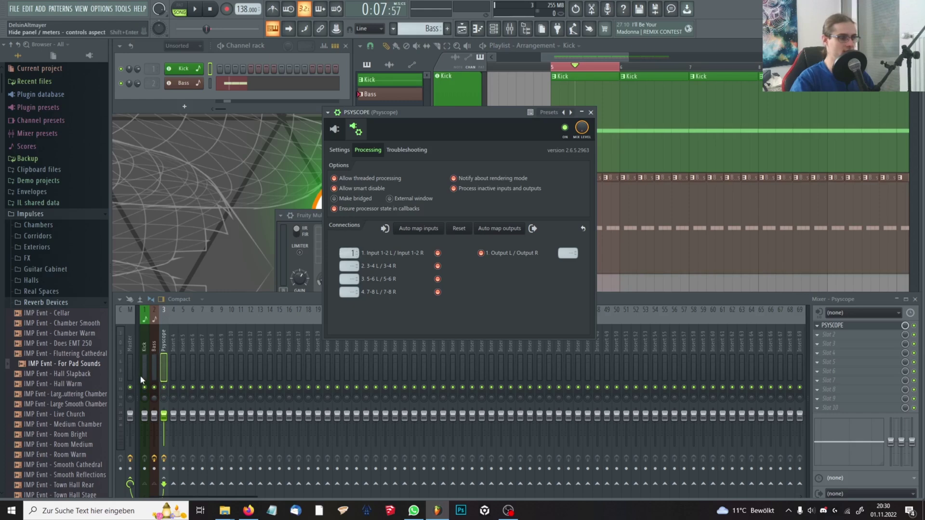
{"action": "left_click", "coordinate": [164, 361]}
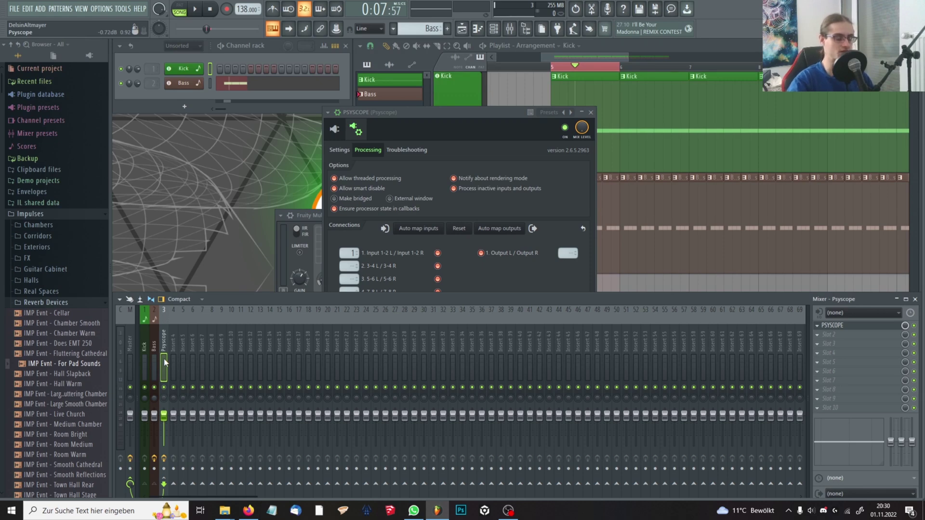
{"action": "left_click", "coordinate": [145, 359]}
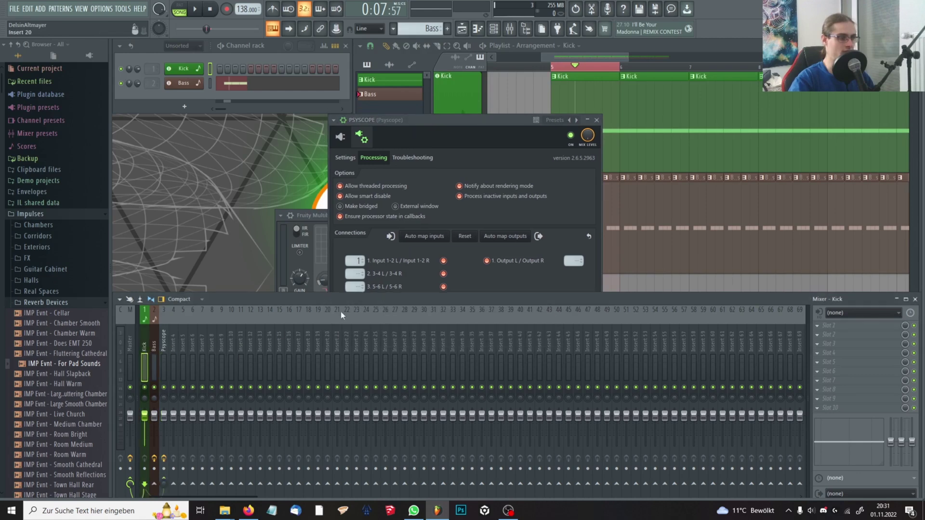
{"action": "scroll", "coordinate": [356, 274], "scroll_direction": "up", "scroll_amount": 2}
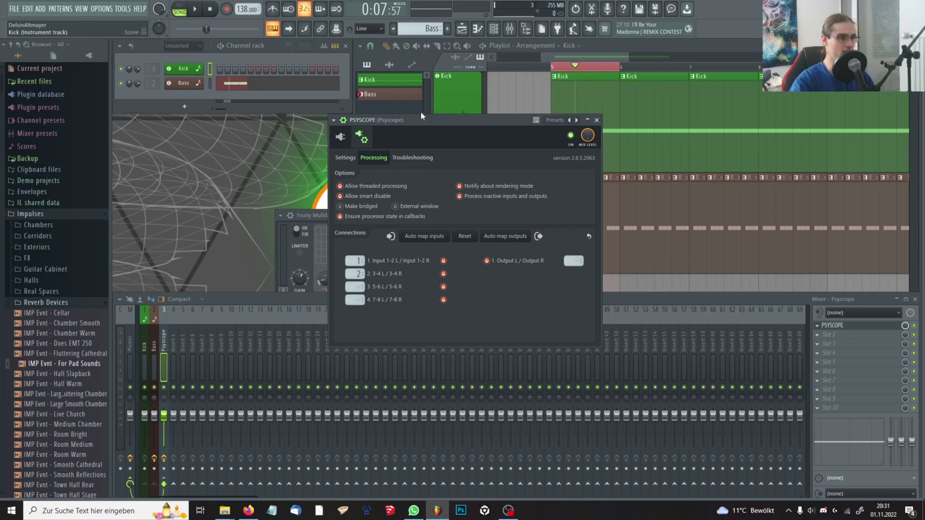
{"action": "left_click_drag", "start_coordinate": [420, 121], "coordinate": [384, 114]}
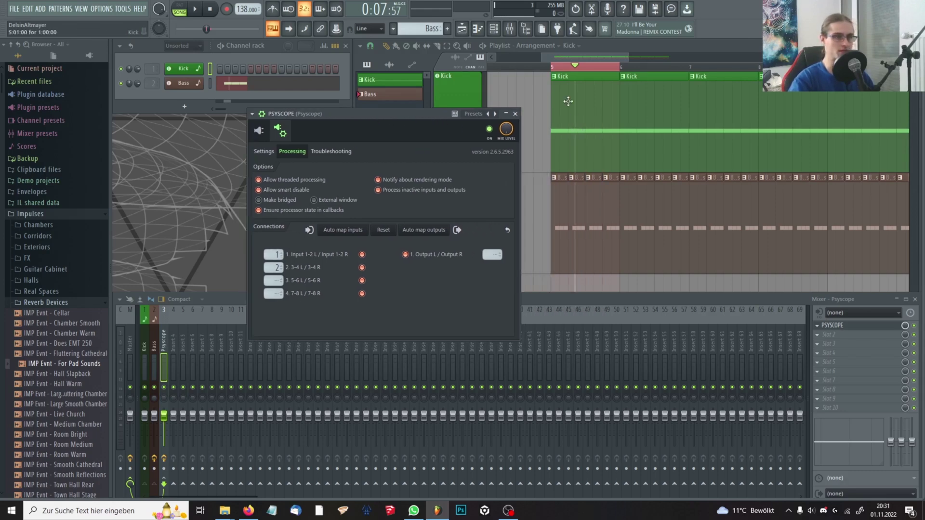
- Switch Psyscope to its waveform display and play the song to capture the kick-and-bass waveform
{"action": "left_click", "coordinate": [279, 130]}
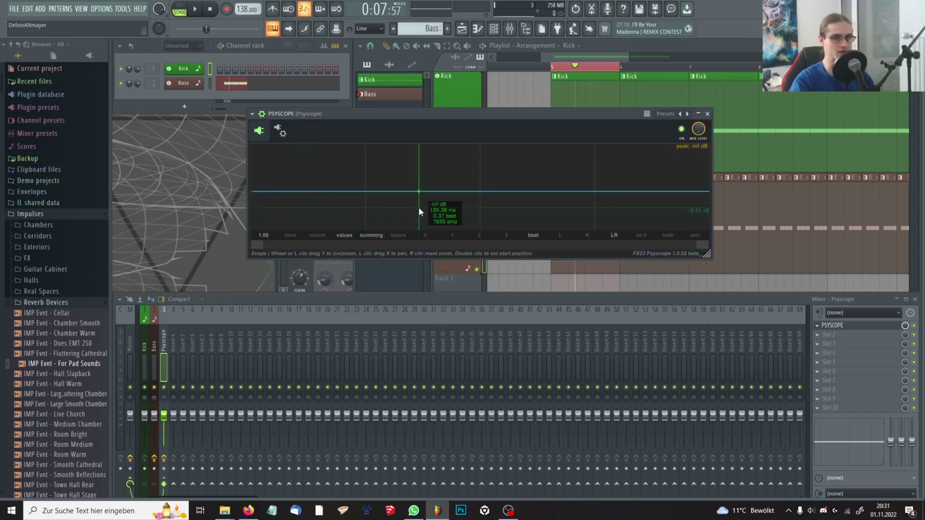
{"action": "left_click_drag", "start_coordinate": [409, 116], "coordinate": [393, 133]}
{"action": "left_click", "coordinate": [128, 362]}
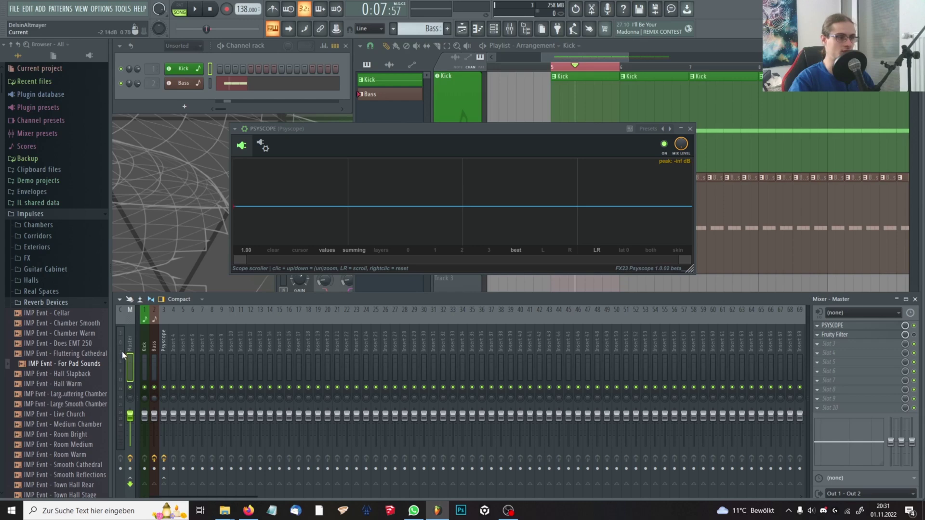
{"action": "key", "text": "space"}
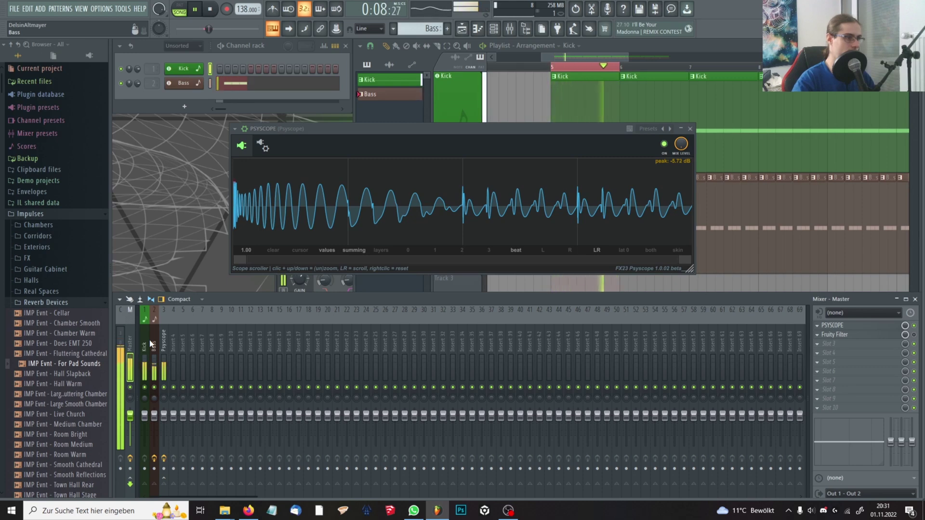
{"action": "key", "text": "space"}
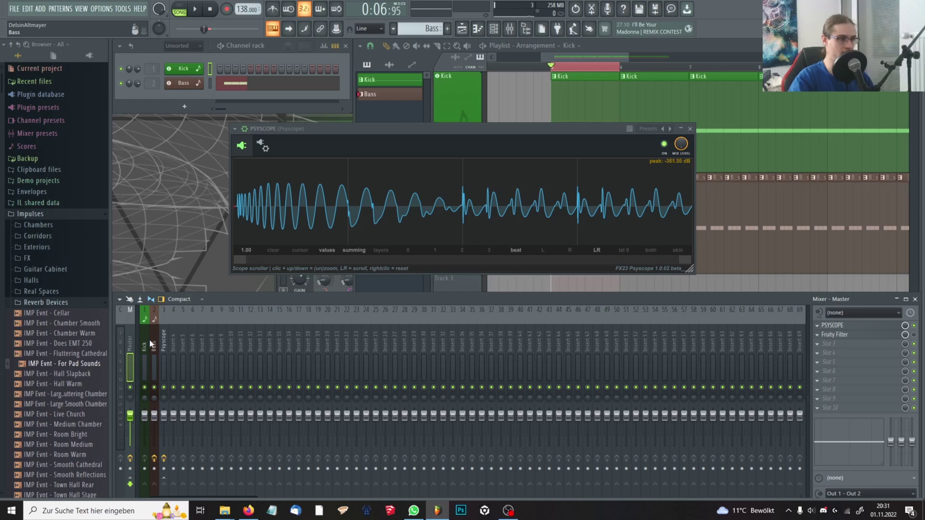
{"action": "mouse_move", "coordinate": [429, 126]}
{"action": "left_mouse_down"}
{"action": "mouse_move", "coordinate": [390, 129]}
{"action": "mouse_move", "coordinate": [431, 137]}
{"action": "left_mouse_up"}
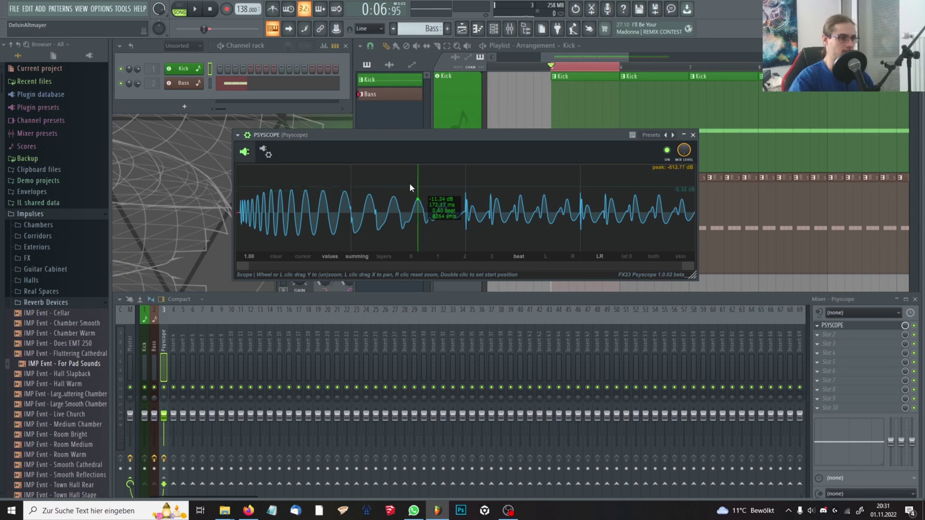
- Reopen Psyscope's wrapper settings to review the Kick and Bass input connections
{"action": "left_click", "coordinate": [265, 152]}
{"action": "left_click", "coordinate": [256, 152]}
{"action": "left_click", "coordinate": [265, 152]}
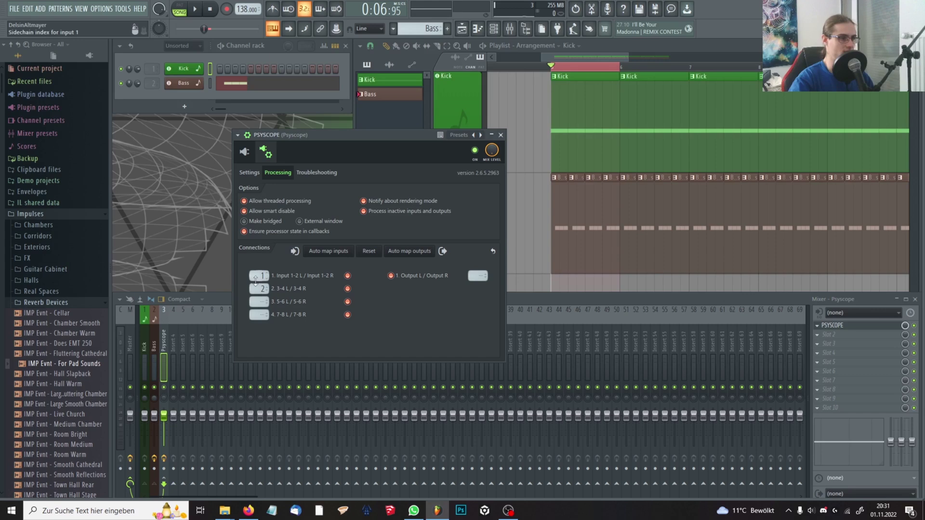
{"action": "left_click", "coordinate": [147, 357]}
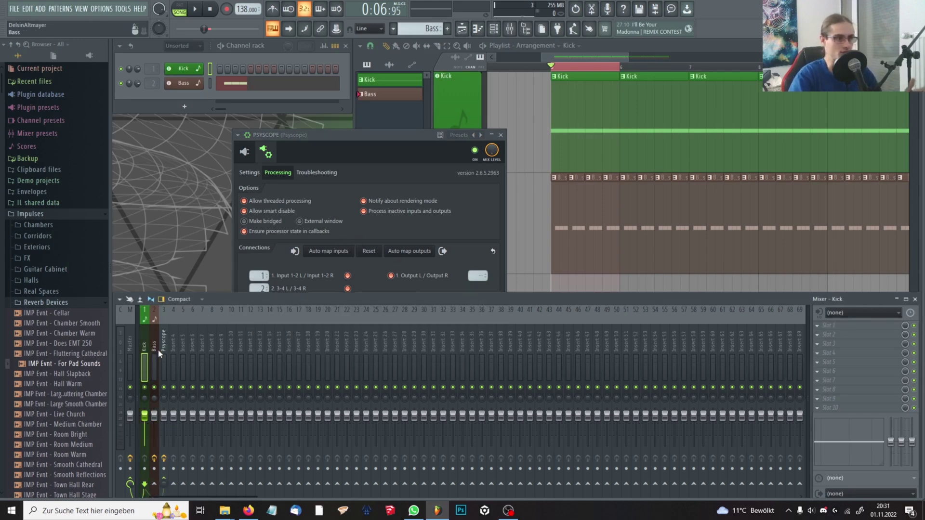
{"action": "left_click", "coordinate": [164, 342]}
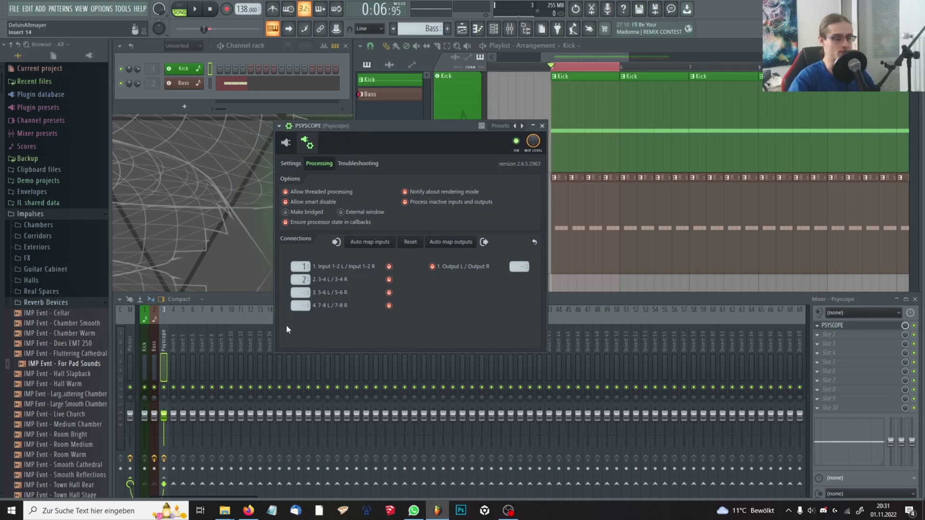
{"action": "left_click", "coordinate": [137, 479]}
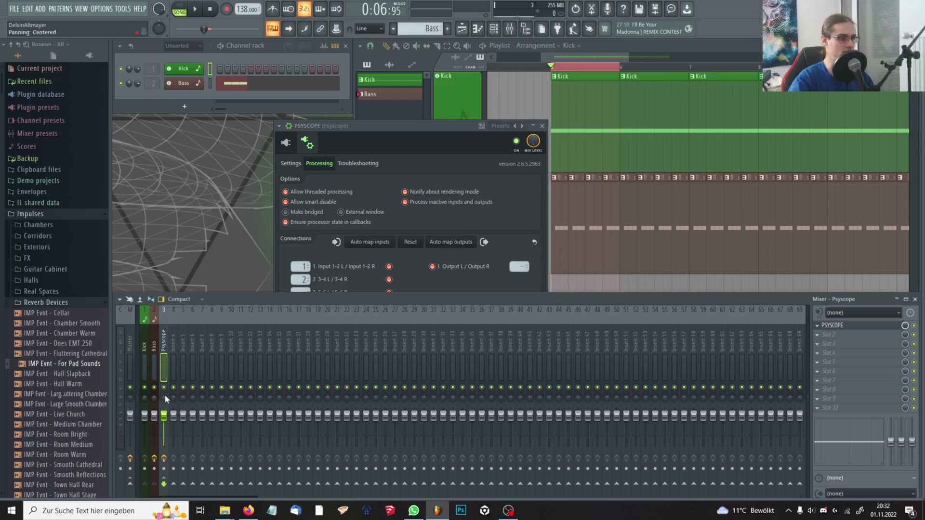
{"action": "mouse_move", "coordinate": [361, 129]}
{"action": "left_mouse_down"}
{"action": "mouse_move", "coordinate": [412, 125]}
{"action": "mouse_move", "coordinate": [351, 126]}
{"action": "mouse_move", "coordinate": [350, 140]}
{"action": "left_mouse_up"}
- Display Kick in red and Bass in green as separate Psyscope layers, then open the Kick's Sytrus
{"action": "left_click", "coordinate": [274, 153]}
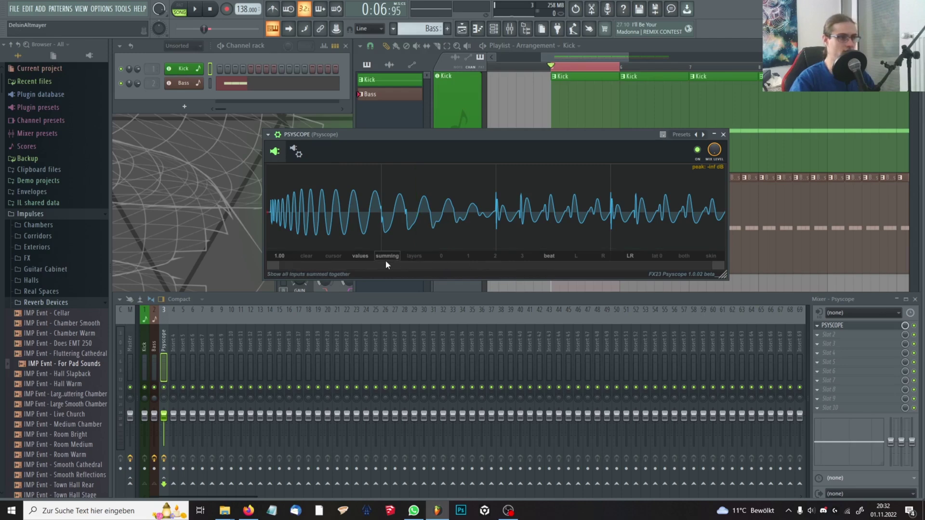
{"action": "left_click", "coordinate": [411, 258]}
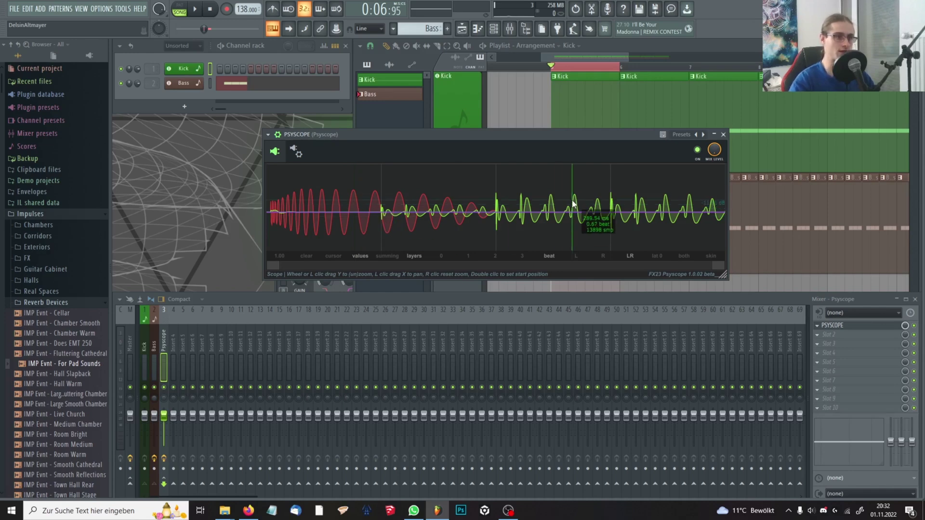
{"action": "left_click", "coordinate": [452, 255]}
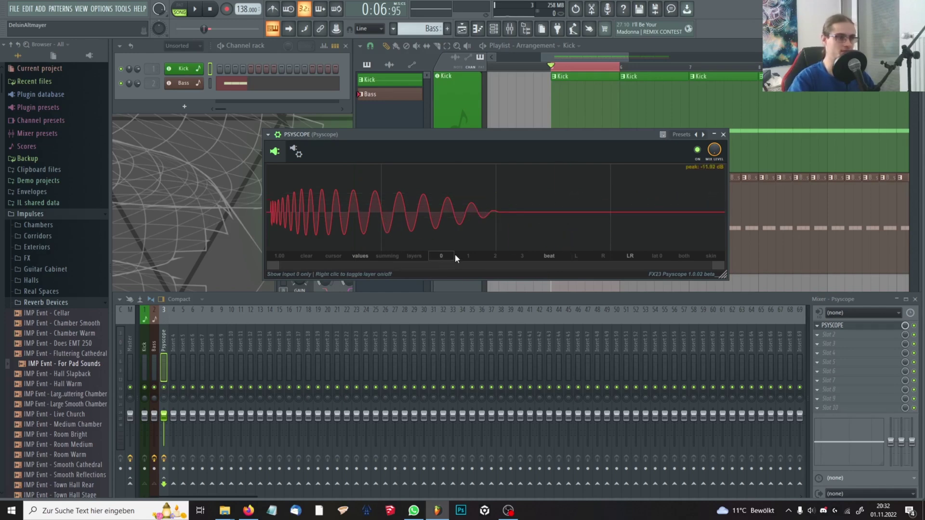
{"action": "left_click", "coordinate": [400, 256]}
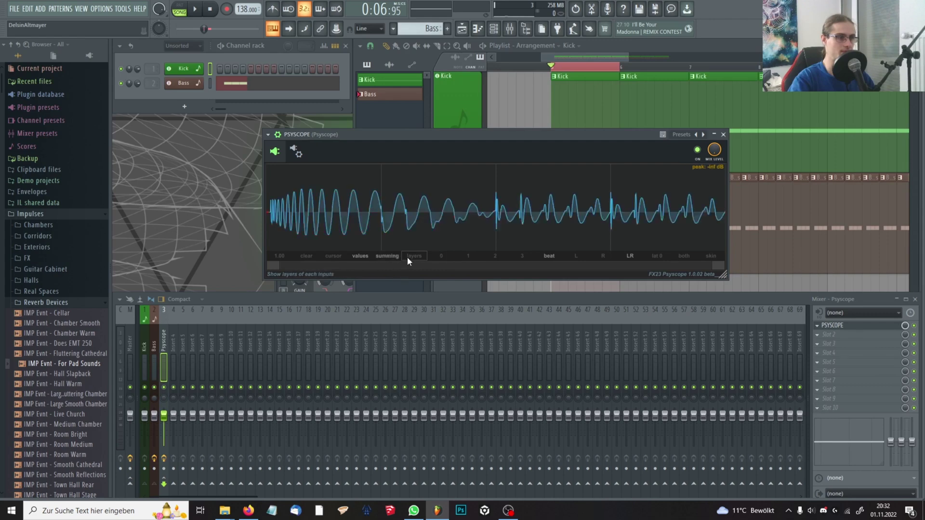
{"action": "left_click", "coordinate": [410, 256]}
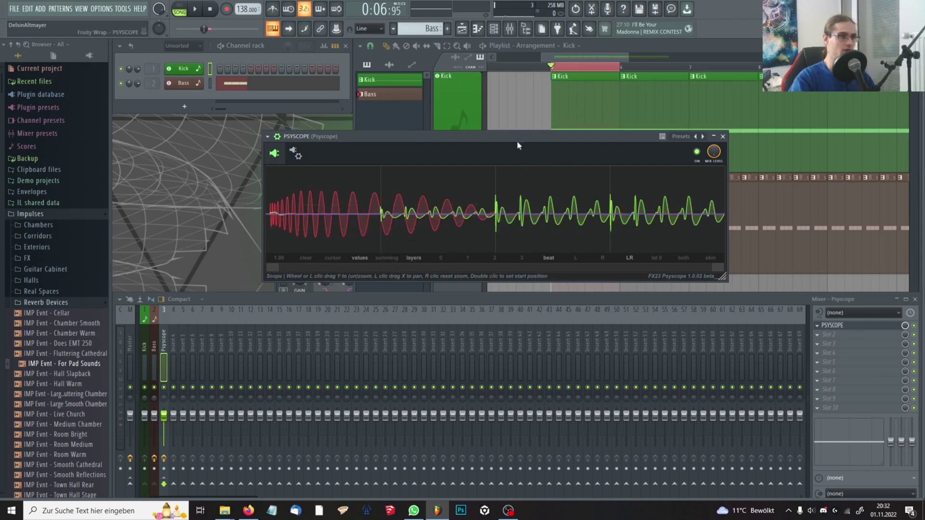
{"action": "left_click_drag", "start_coordinate": [522, 134], "coordinate": [478, 145]}
{"action": "left_click", "coordinate": [195, 68]}
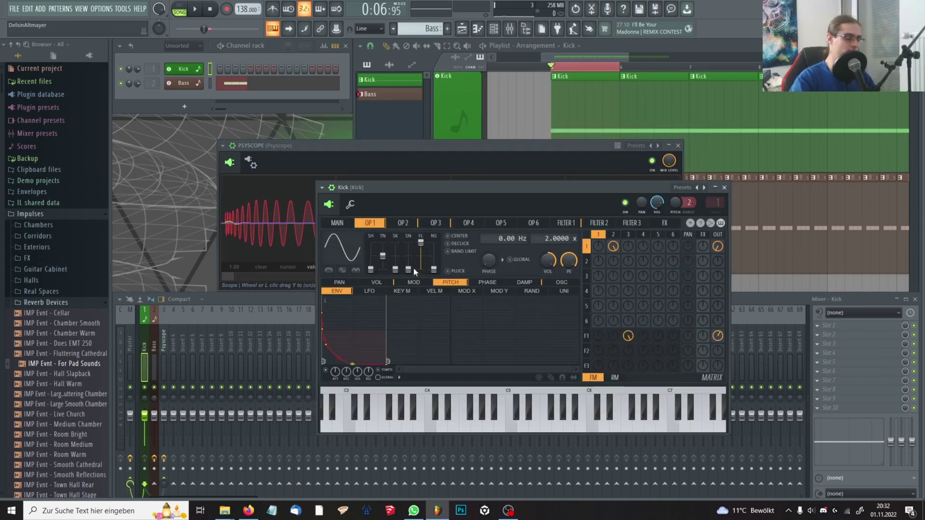
- Play the loop to compare layers, then switch Psyscope to the summed waveform and stop
{"action": "key", "text": "space"}
{"action": "left_click_drag", "start_coordinate": [455, 187], "coordinate": [406, 265]}
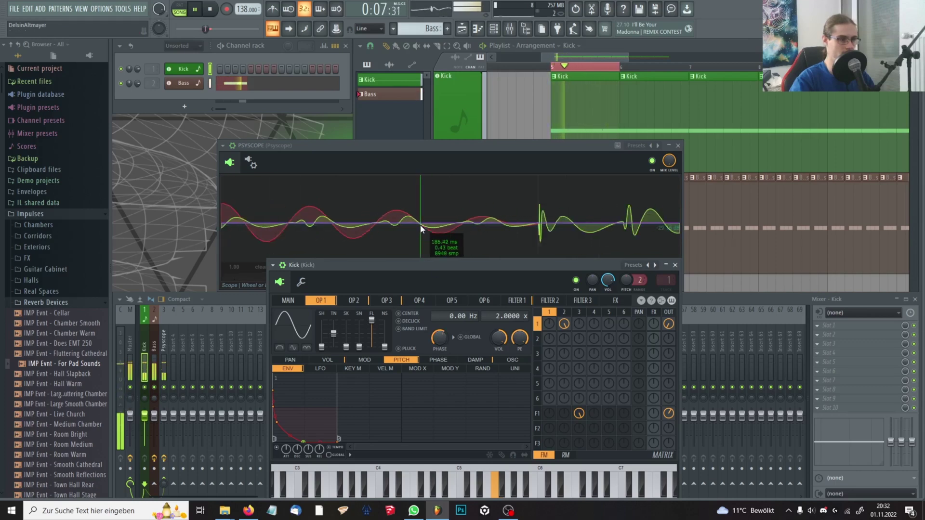
{"action": "left_click", "coordinate": [446, 143]}
{"action": "left_click_drag", "start_coordinate": [310, 140], "coordinate": [305, 98]}
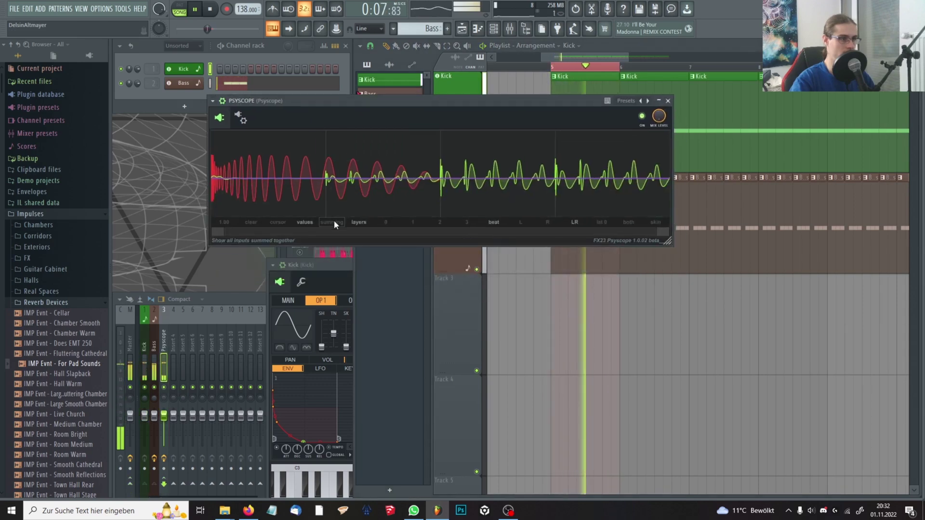
{"action": "left_click", "coordinate": [332, 222]}
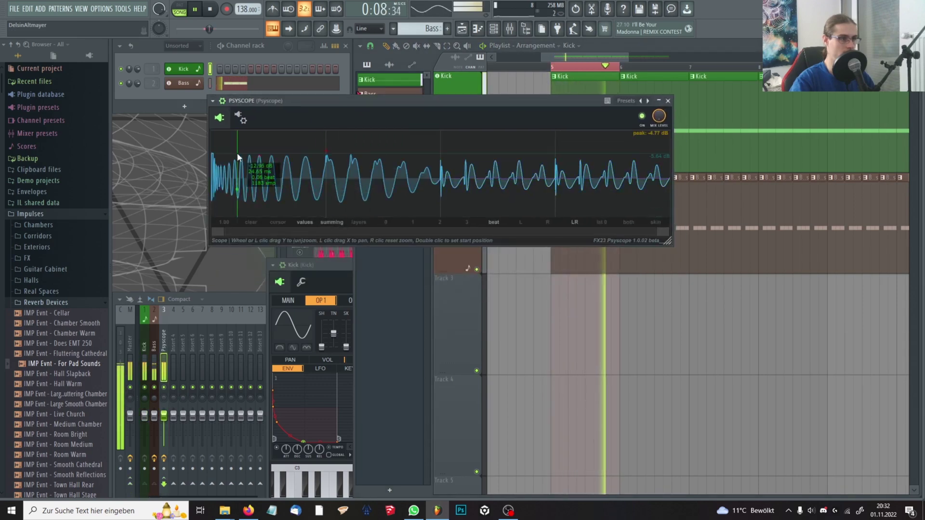
{"action": "left_click", "coordinate": [210, 11]}
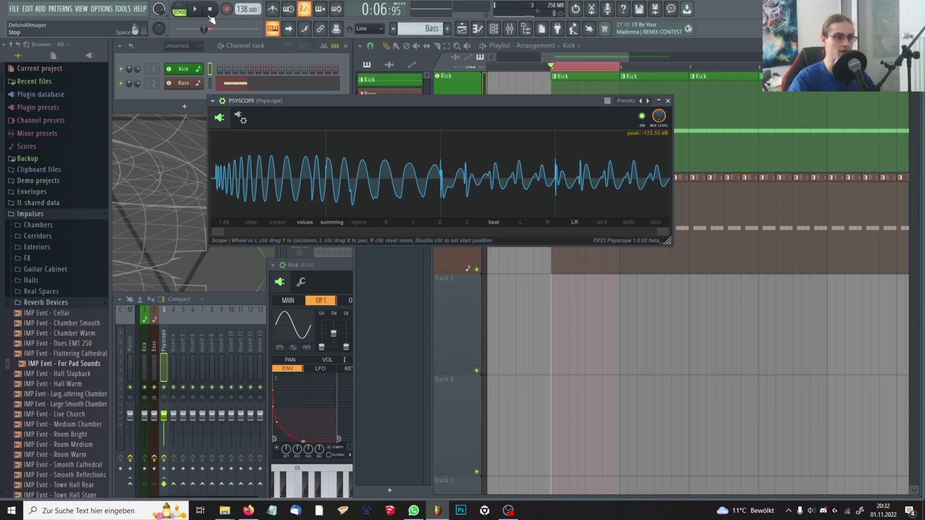
- Close the Kick's Sytrus window
{"action": "left_click", "coordinate": [326, 265]}
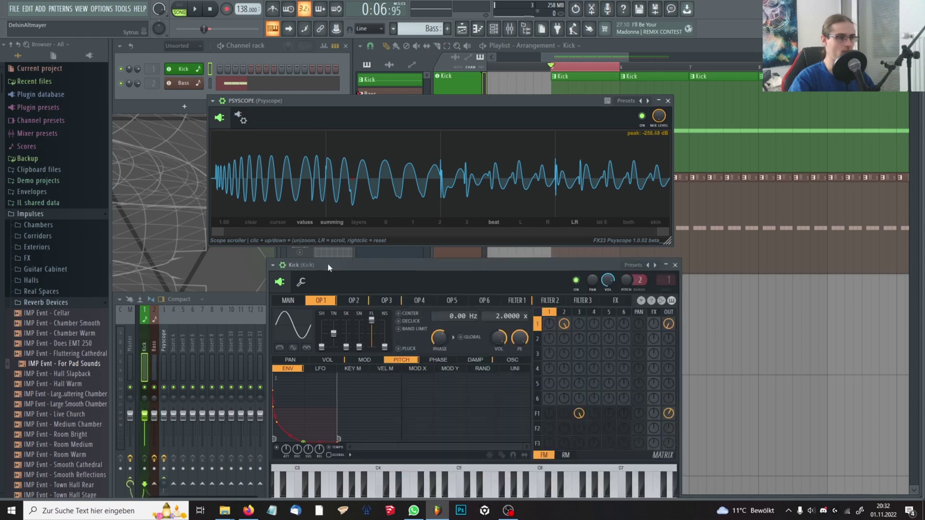
{"action": "left_click_drag", "start_coordinate": [326, 265], "coordinate": [301, 202]}
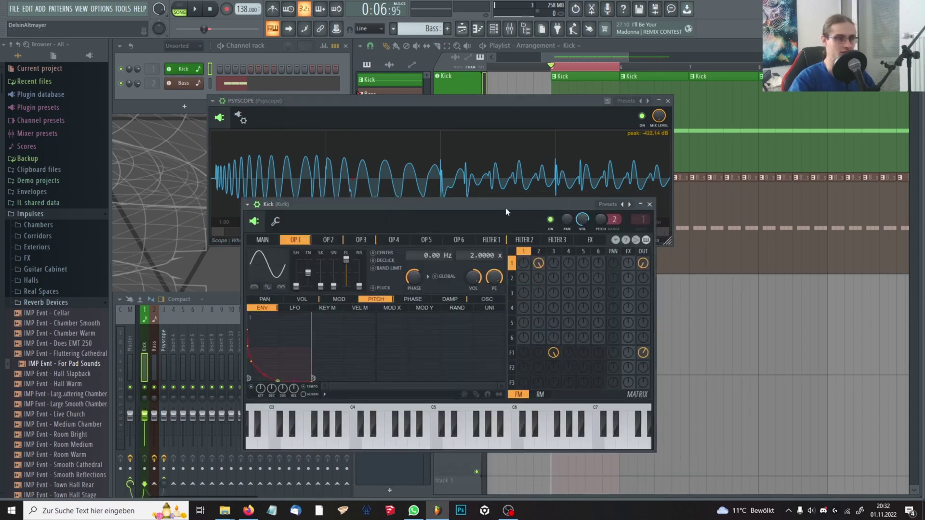
{"action": "left_click_drag", "start_coordinate": [505, 207], "coordinate": [592, 231]}
{"action": "left_click", "coordinate": [735, 230]}
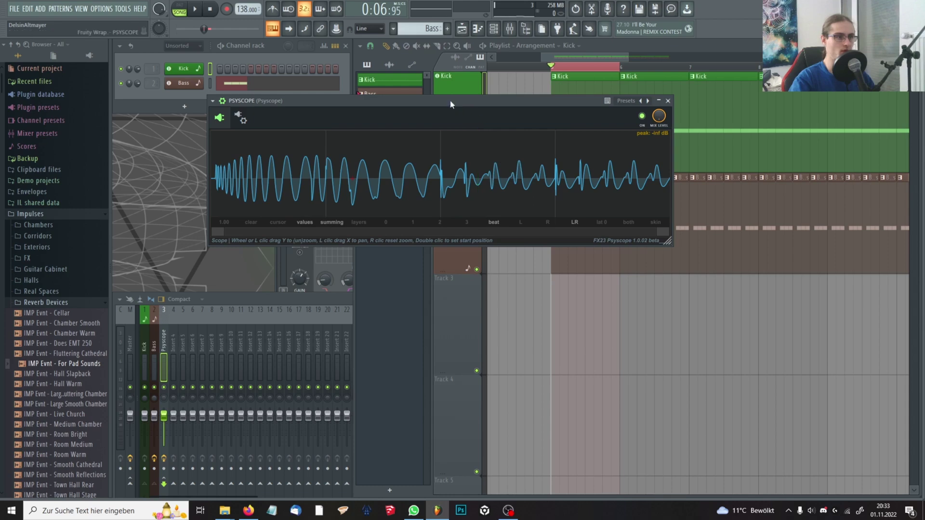
{"action": "left_click_drag", "start_coordinate": [449, 103], "coordinate": [488, 134]}
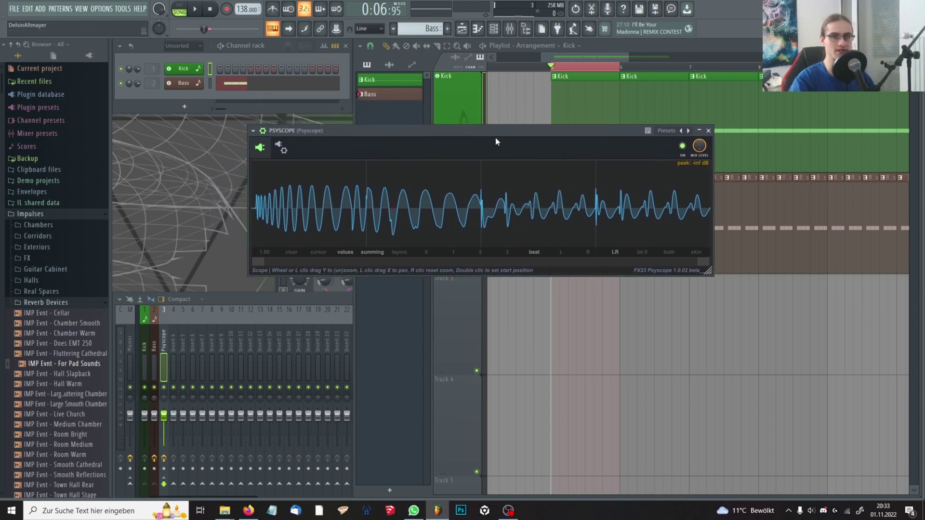
{"action": "left_click_drag", "start_coordinate": [493, 132], "coordinate": [471, 136]}
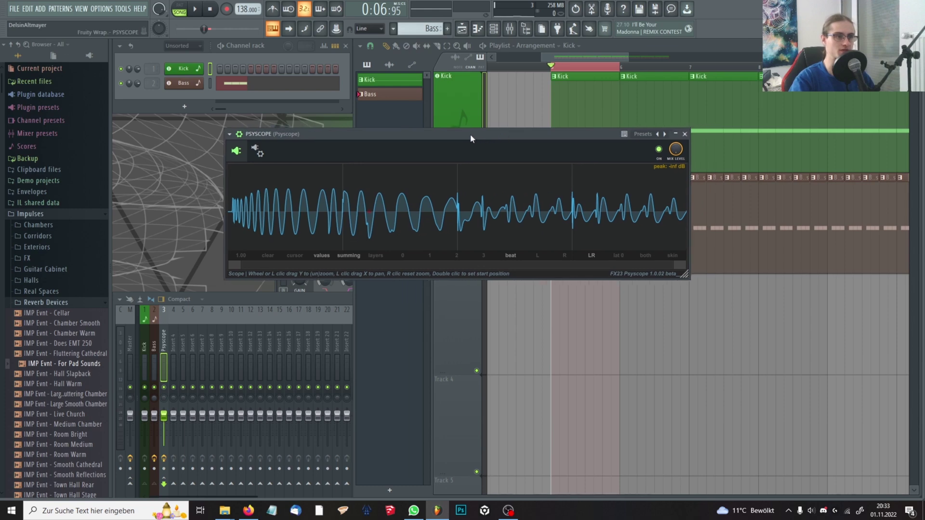